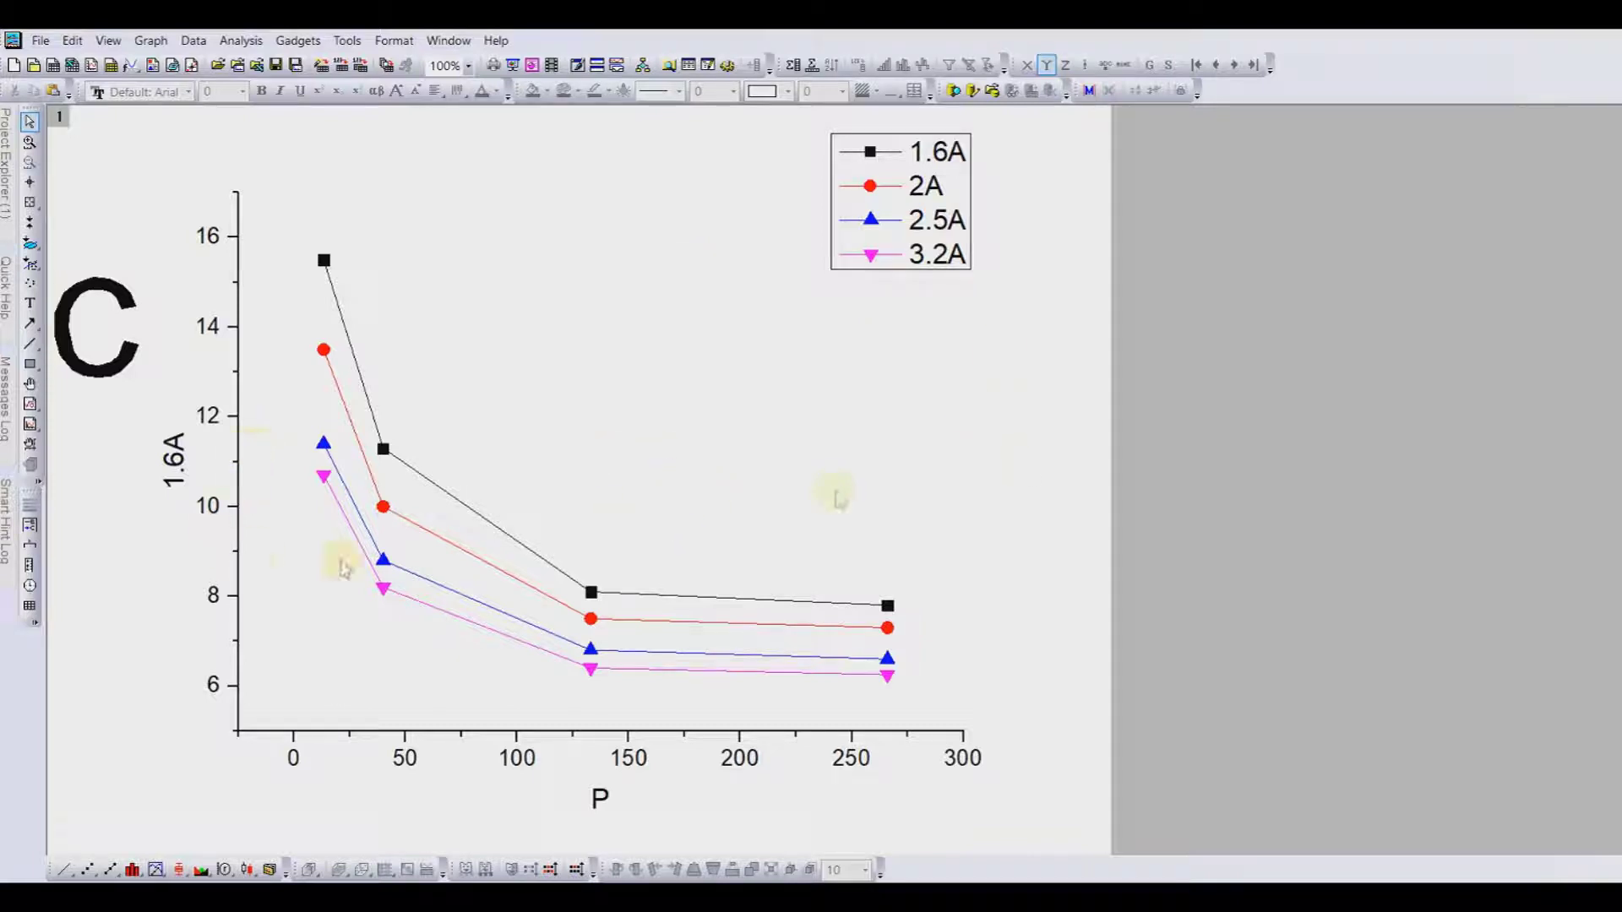
# - Delete the line graph, then add a sixth empty column A(Y) after 3.2A
pyautogui.hotkey('ctrl', 'w')
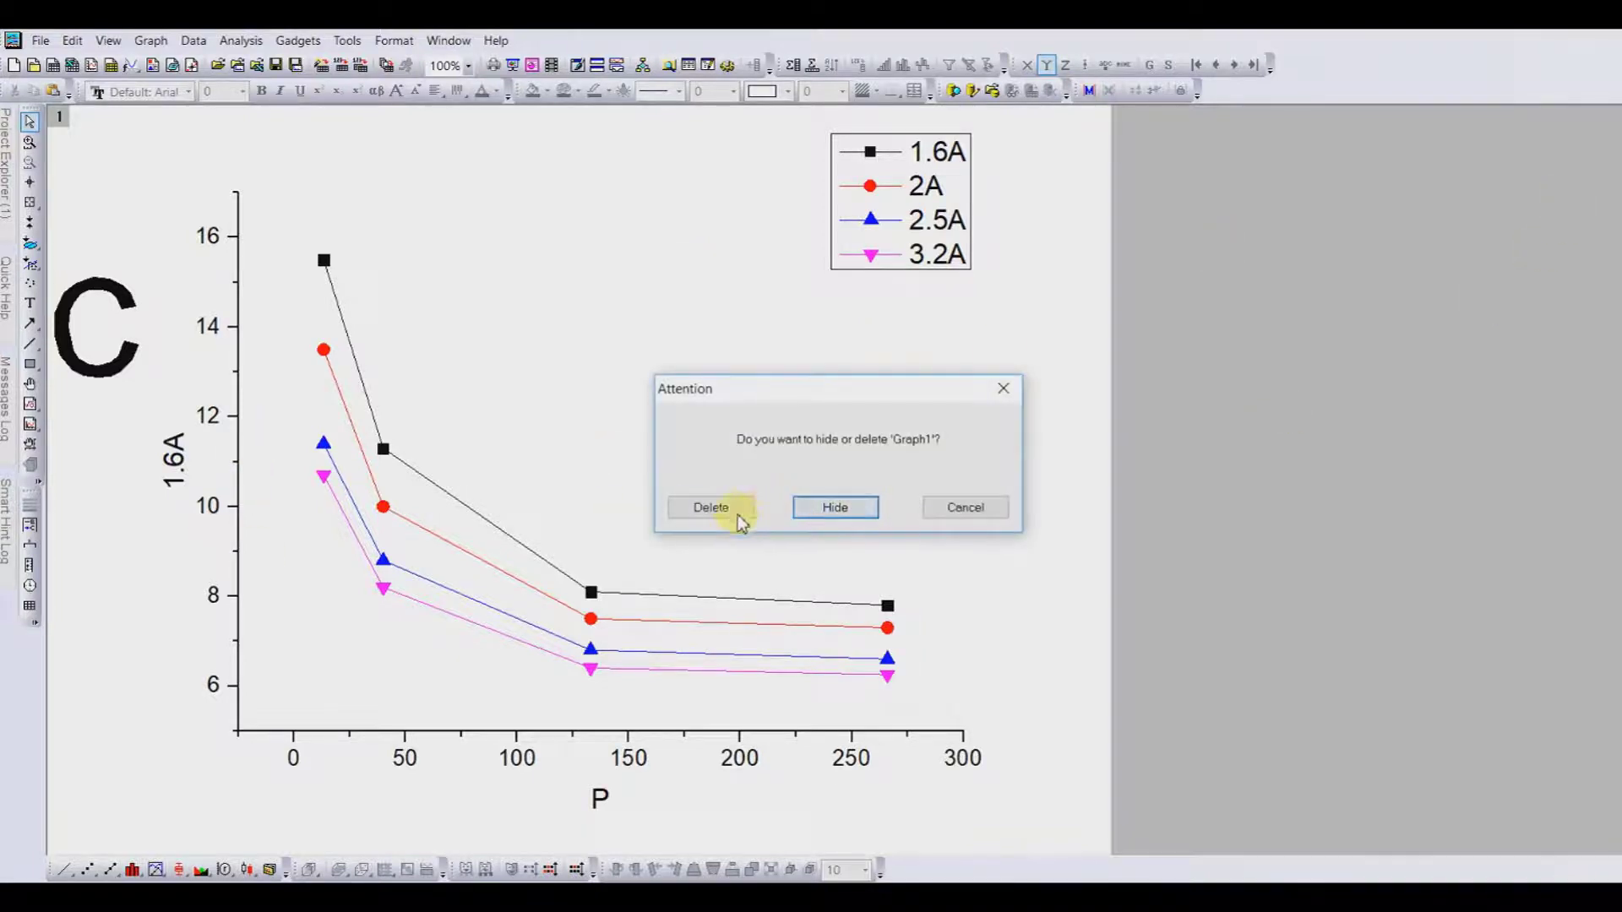
pyautogui.click(753, 511)
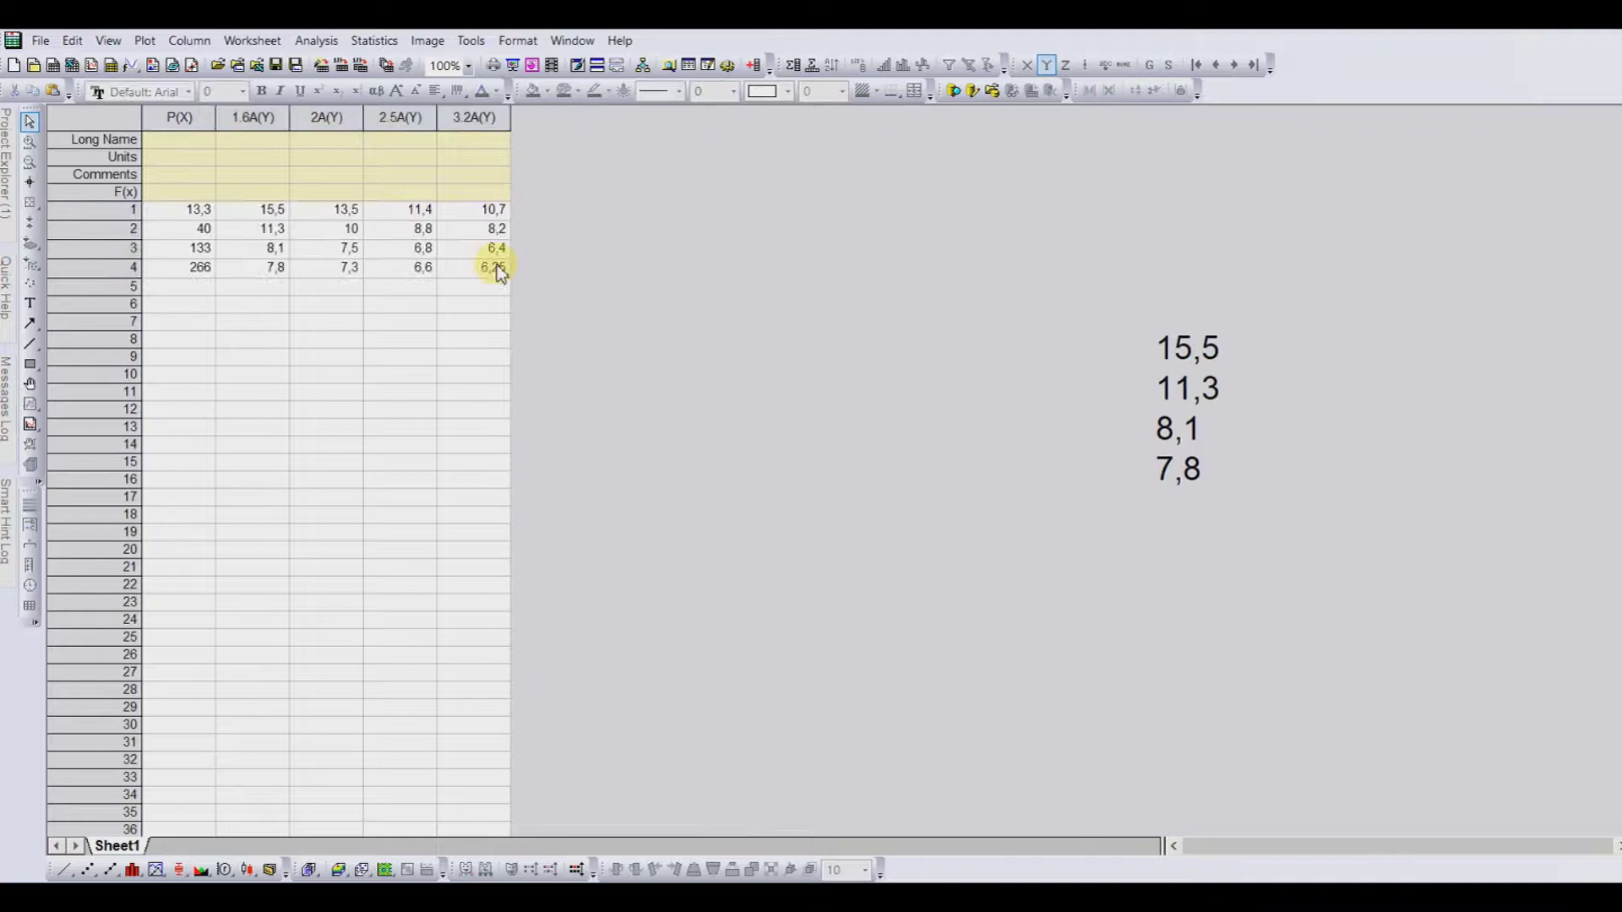
pyautogui.moveTo(489, 208); pyautogui.dragTo(492, 249)
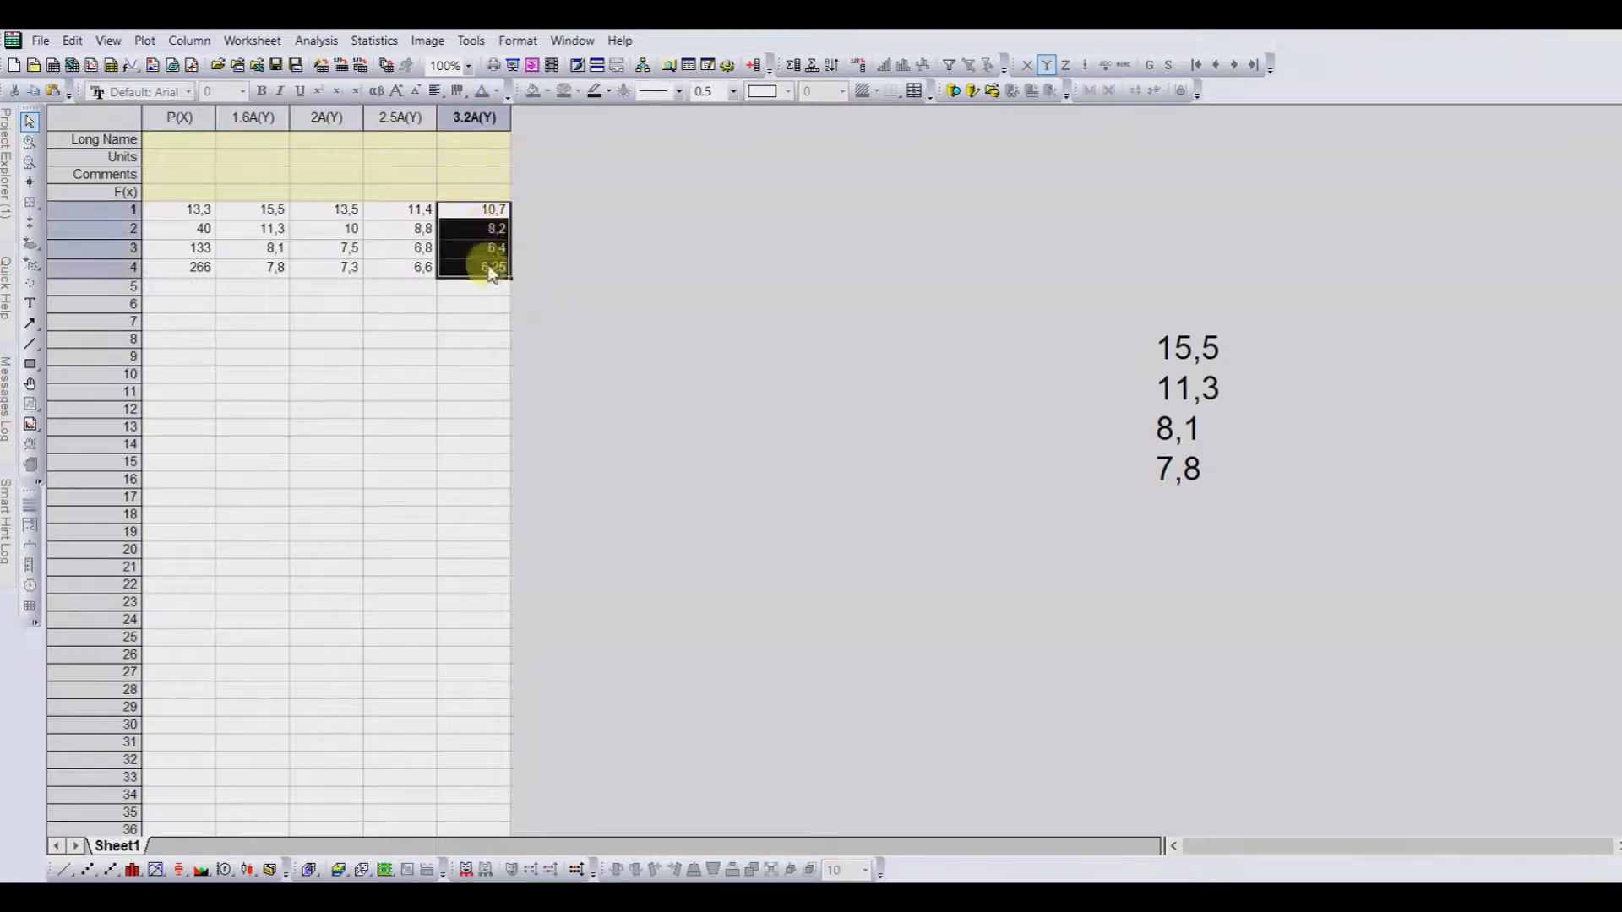
pyautogui.click(570, 239)
pyautogui.rightClick(570, 239)
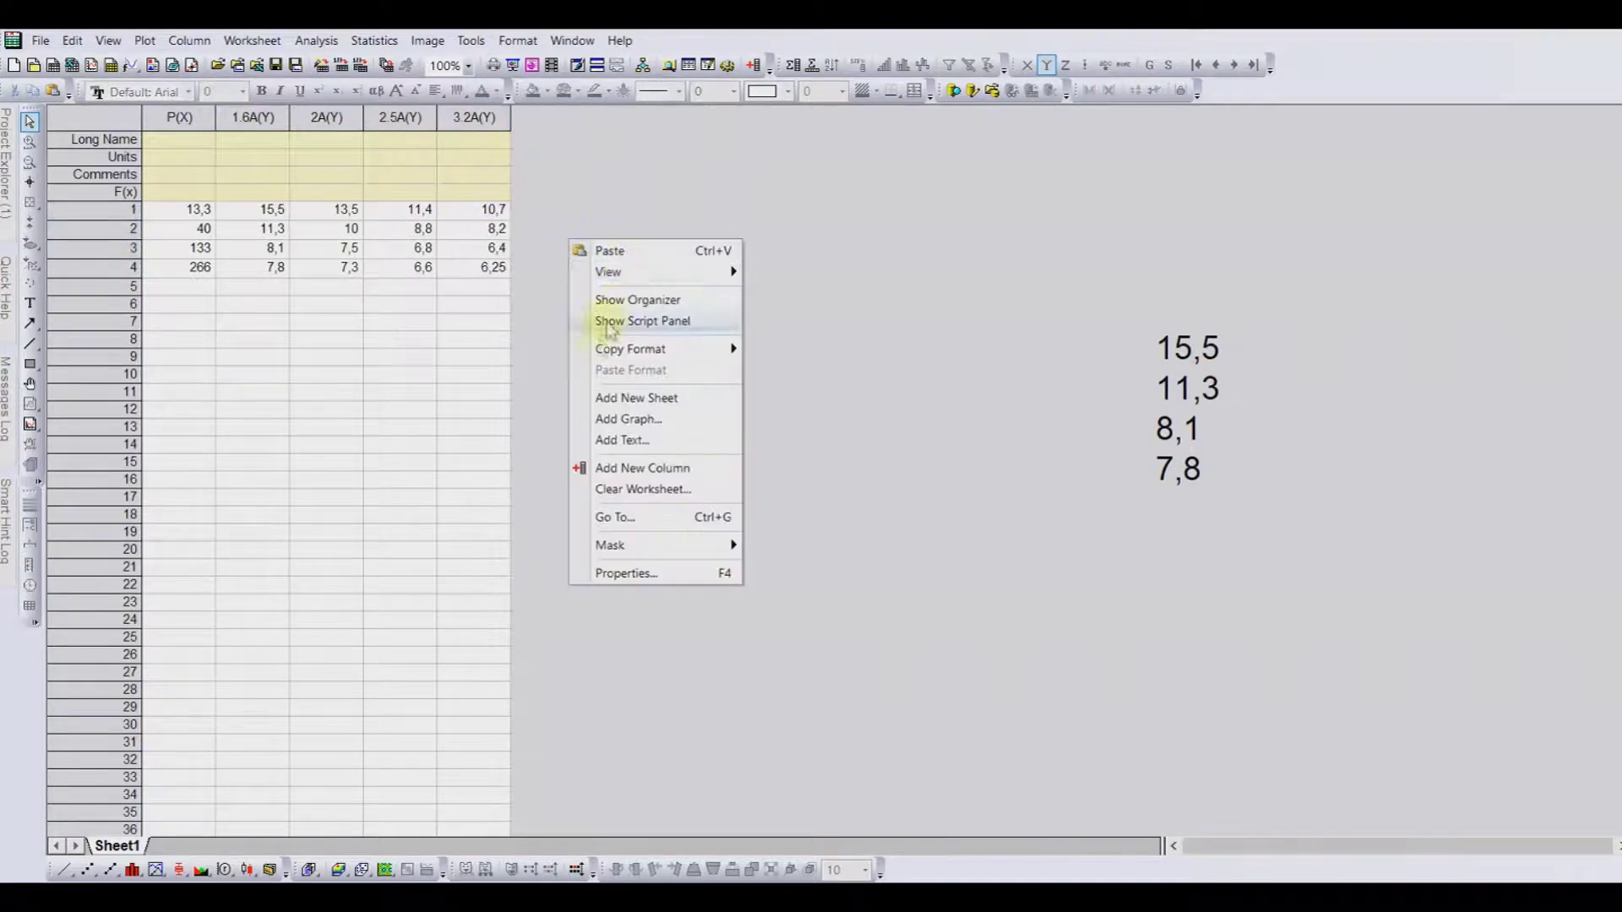
pyautogui.click(640, 464)
# - Enter the value 0,7 in row 1 of the new column A
pyautogui.click(548, 210)
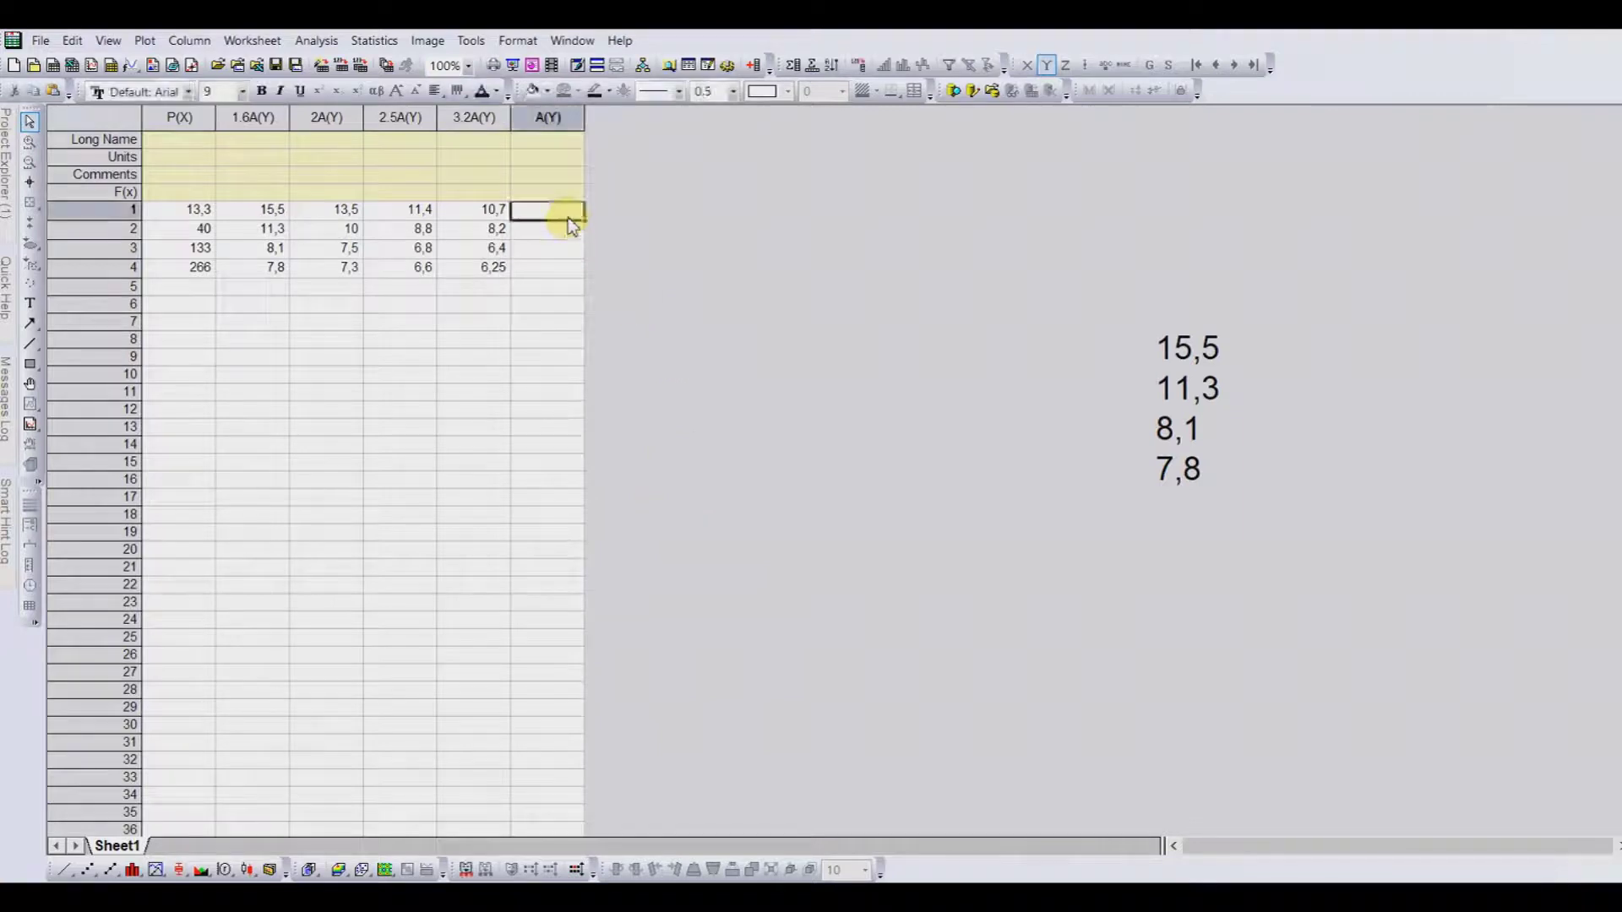
pyautogui.moveTo(548, 210); pyautogui.dragTo(548, 268)
pyautogui.moveTo(549, 211); pyautogui.dragTo(492, 214)
pyautogui.click(547, 211)
pyautogui.doubleClick(548, 212)
pyautogui.write('0,7')
pyautogui.click(552, 248)
# - Copy 0,7 down into rows 2–4 of column A, then select the column
pyautogui.click(568, 210)
pyautogui.moveTo(580, 217); pyautogui.dragTo(563, 273)
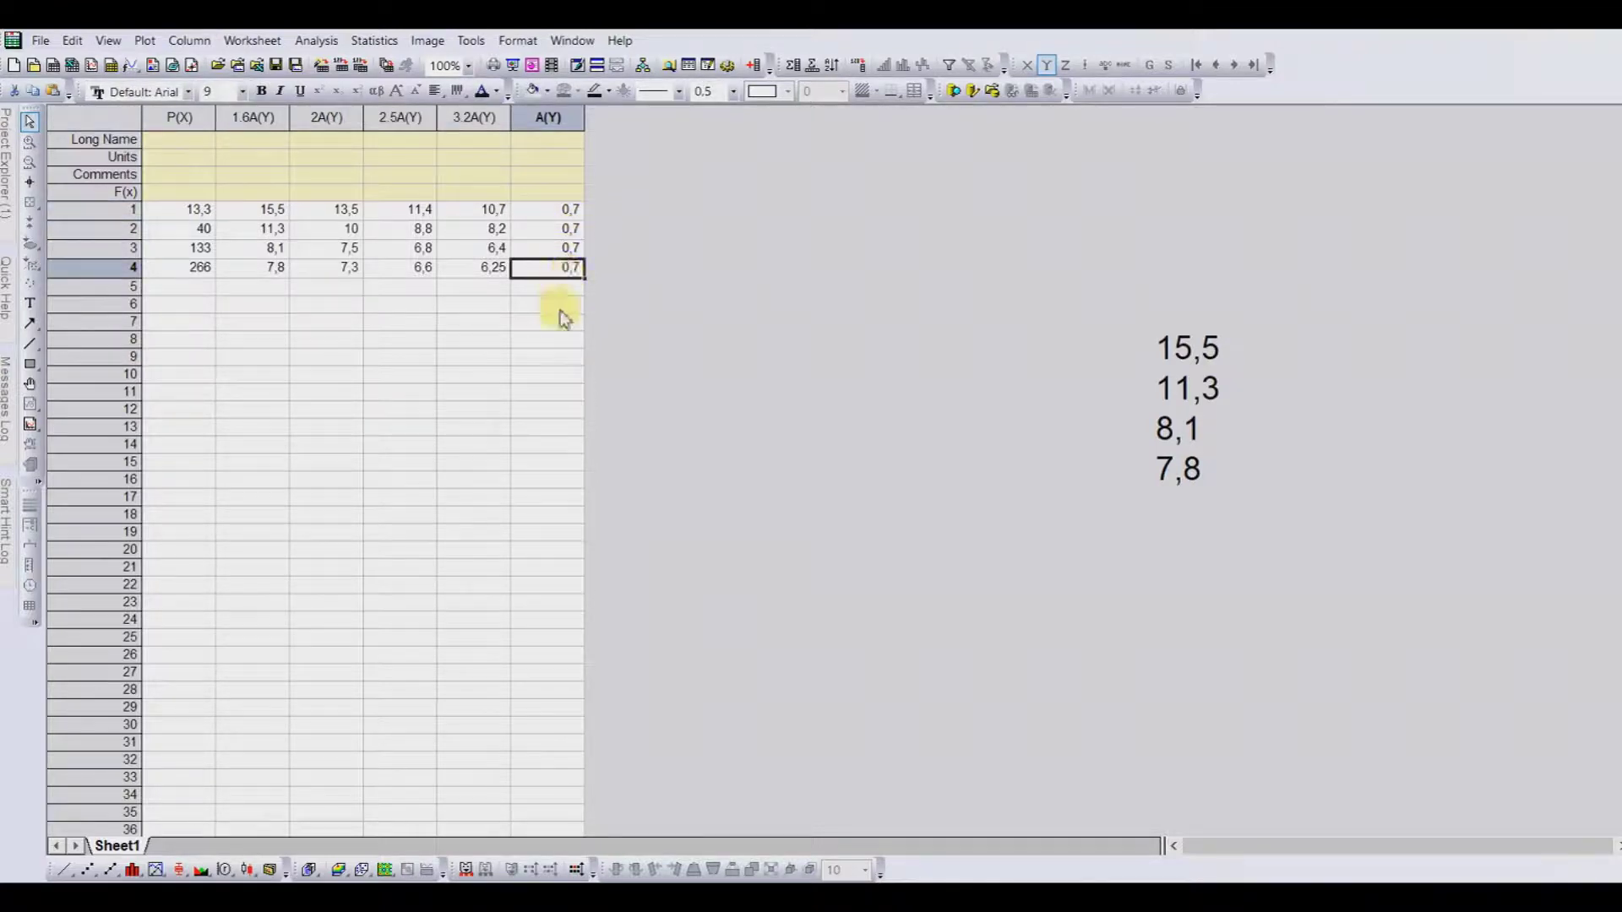
pyautogui.click(558, 306)
pyautogui.moveTo(565, 211); pyautogui.dragTo(494, 266)
pyautogui.click(545, 248)
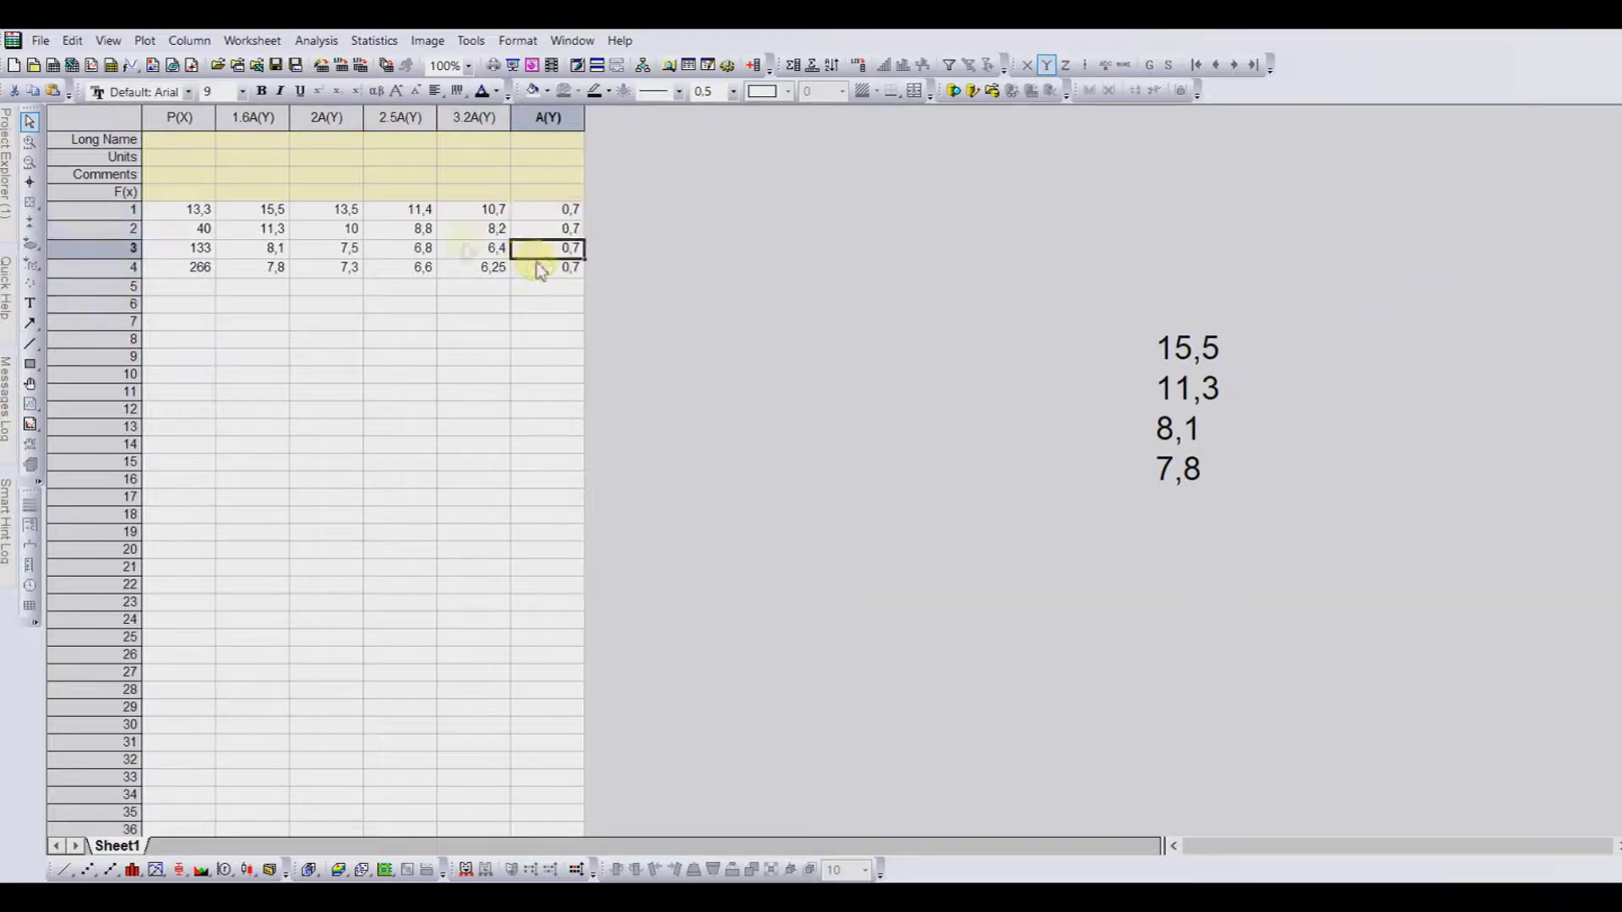
pyautogui.moveTo(187, 211); pyautogui.dragTo(419, 212)
pyautogui.click(493, 285)
# - Set column A as Y Error (yEr±), then select rows 1–4 across all columns
pyautogui.click(548, 116)
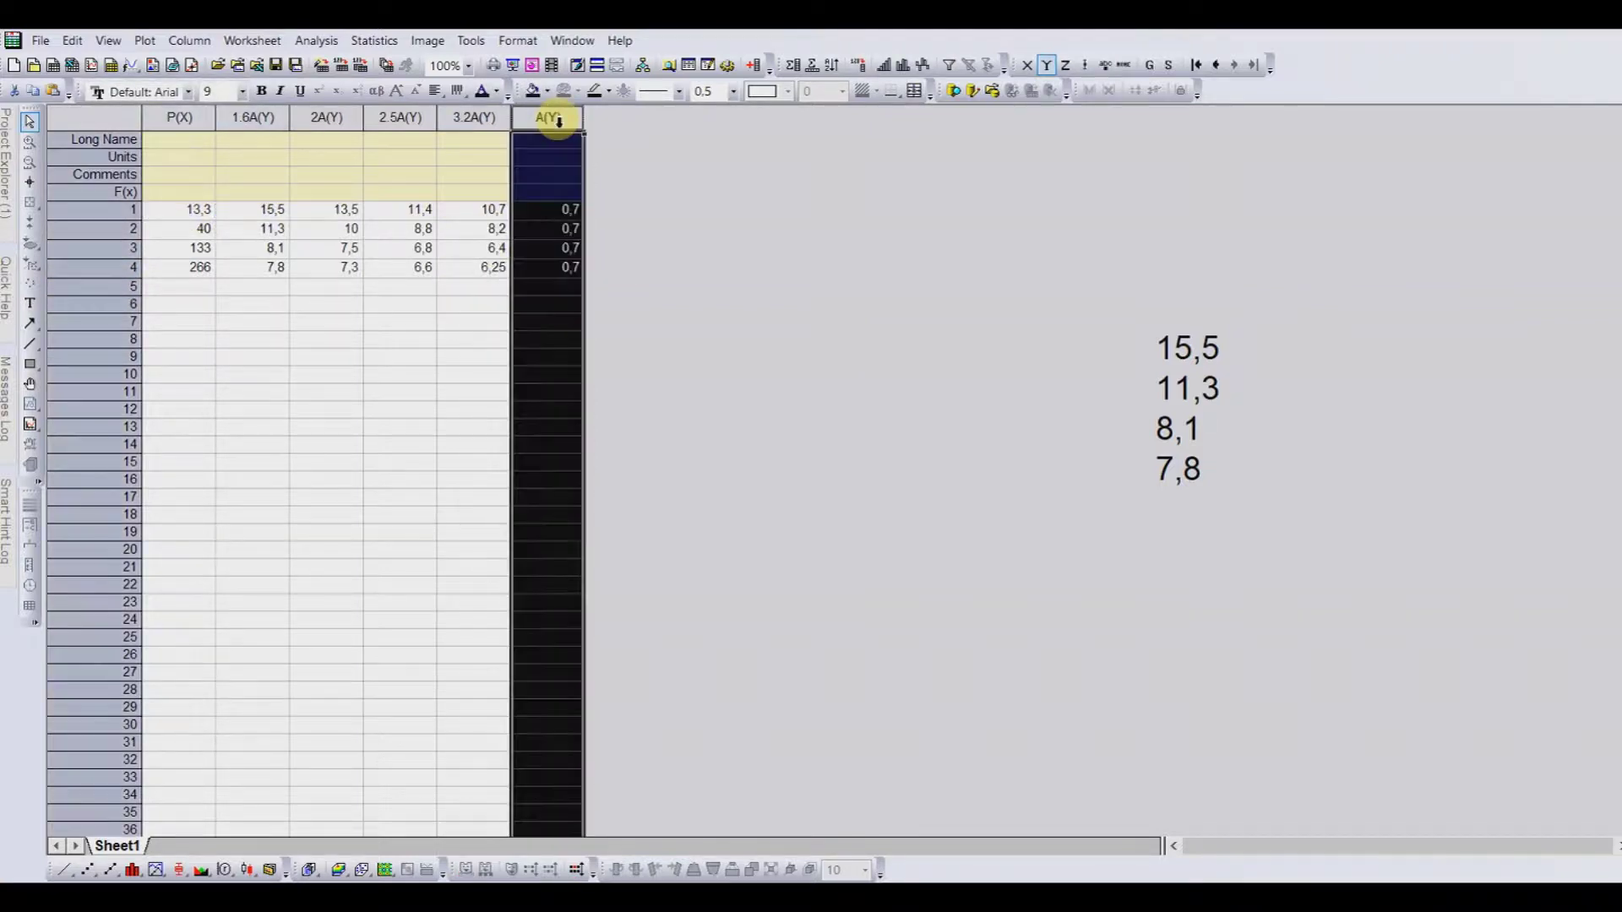
pyautogui.rightClick(548, 117)
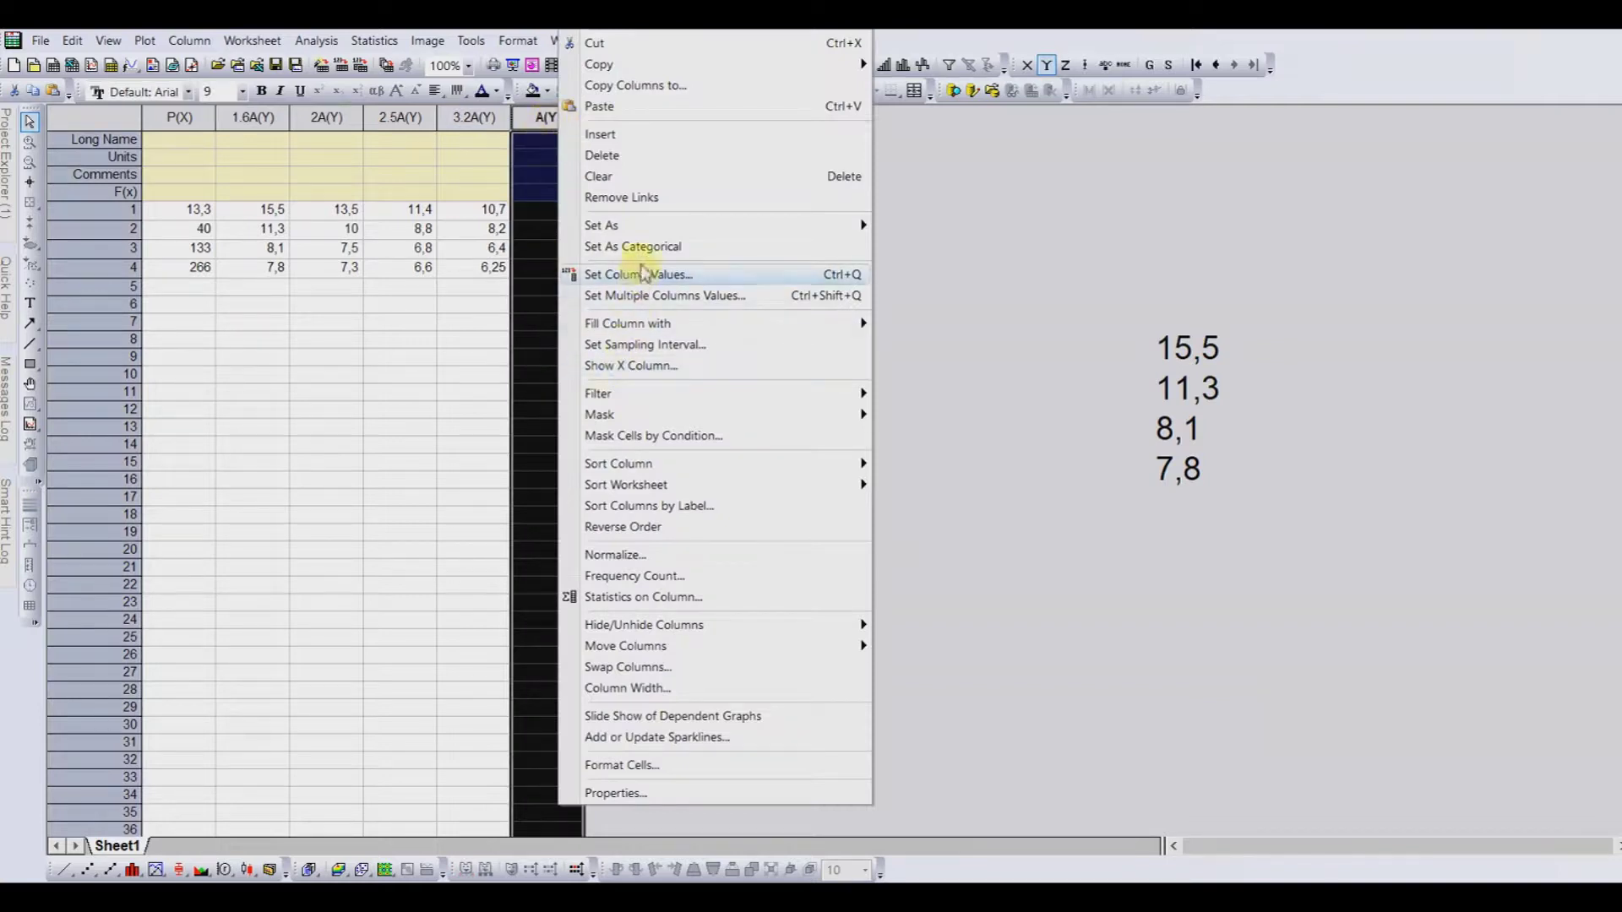
pyautogui.moveTo(602, 226)
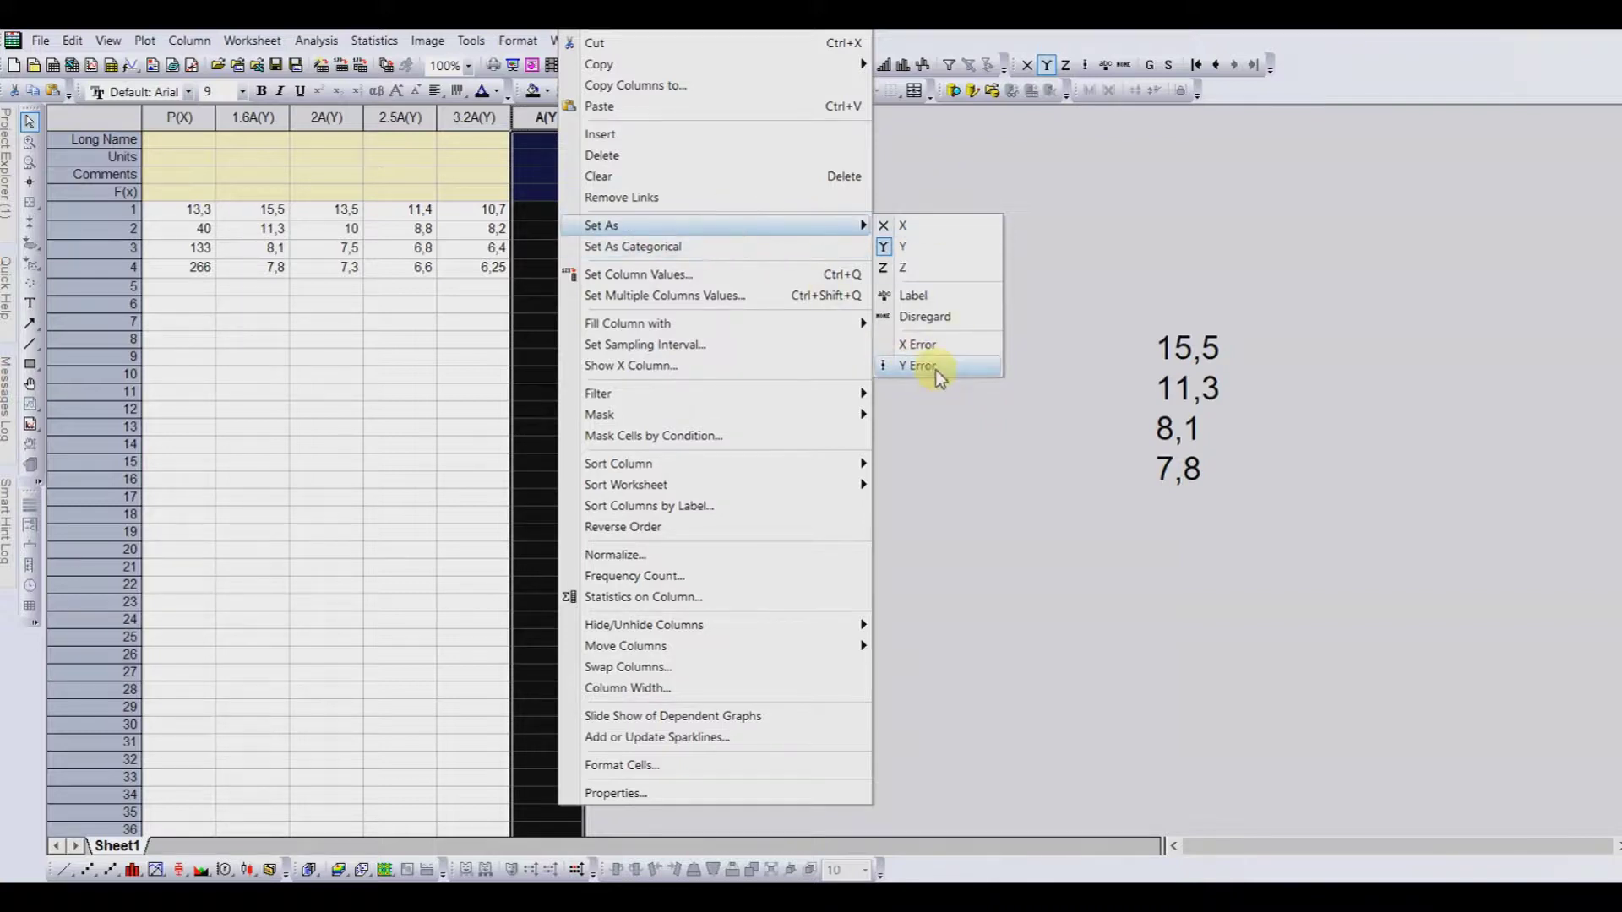
pyautogui.click(921, 367)
pyautogui.click(566, 239)
pyautogui.moveTo(197, 209); pyautogui.dragTo(570, 268)
# - Plot the selected rows 1–4 as a Line + Symbol graph with error bars
pyautogui.rightClick(557, 241)
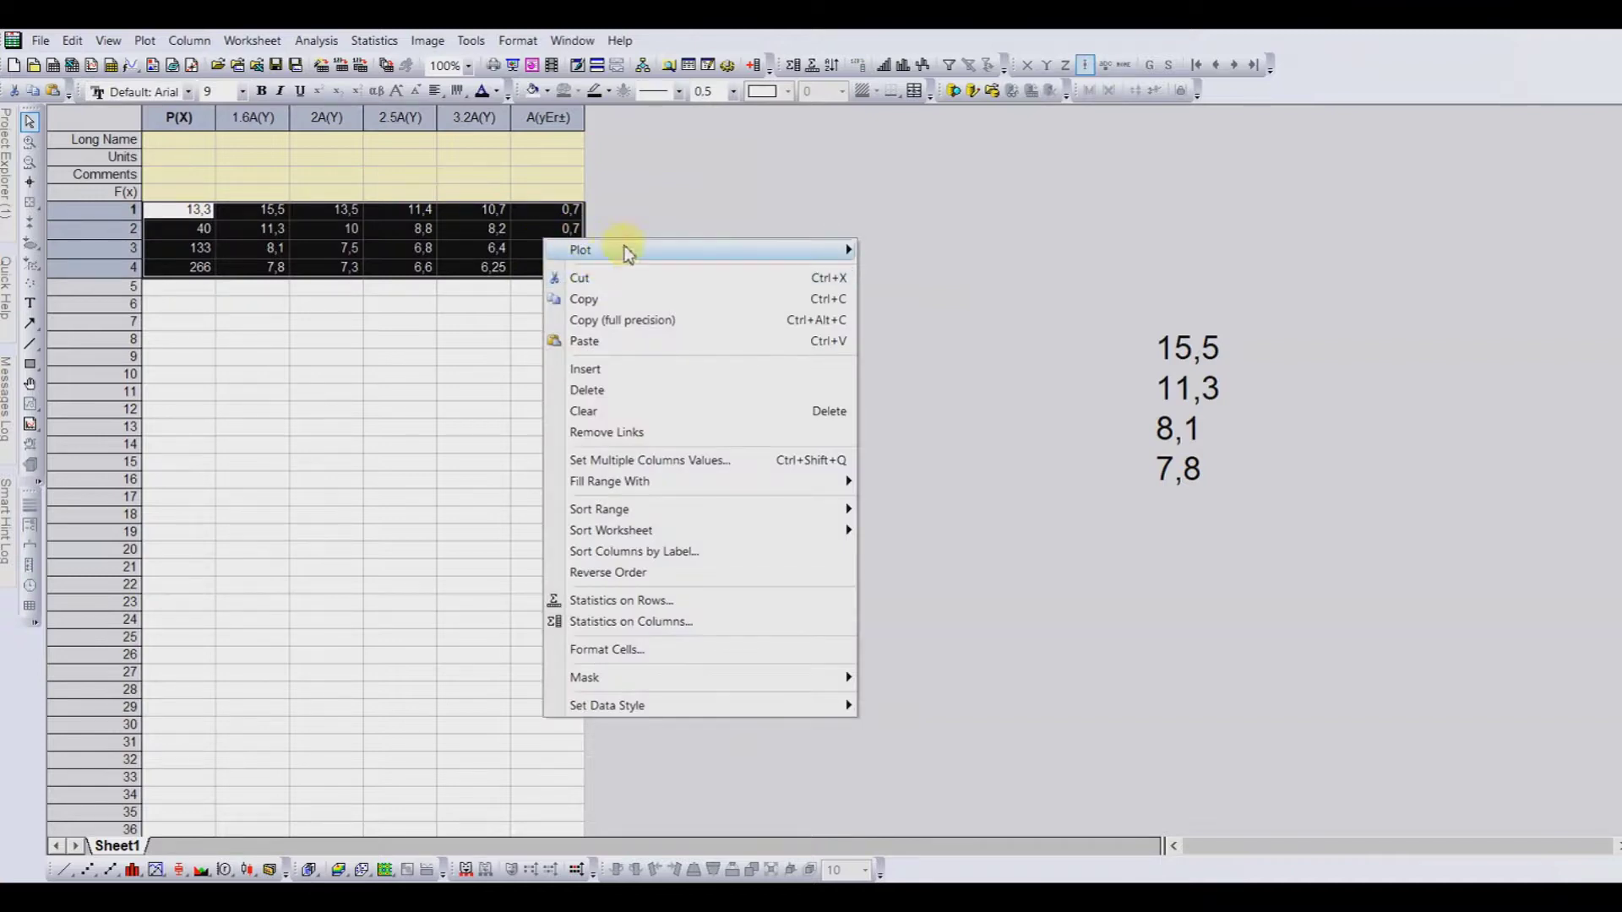
pyautogui.click(1109, 294)
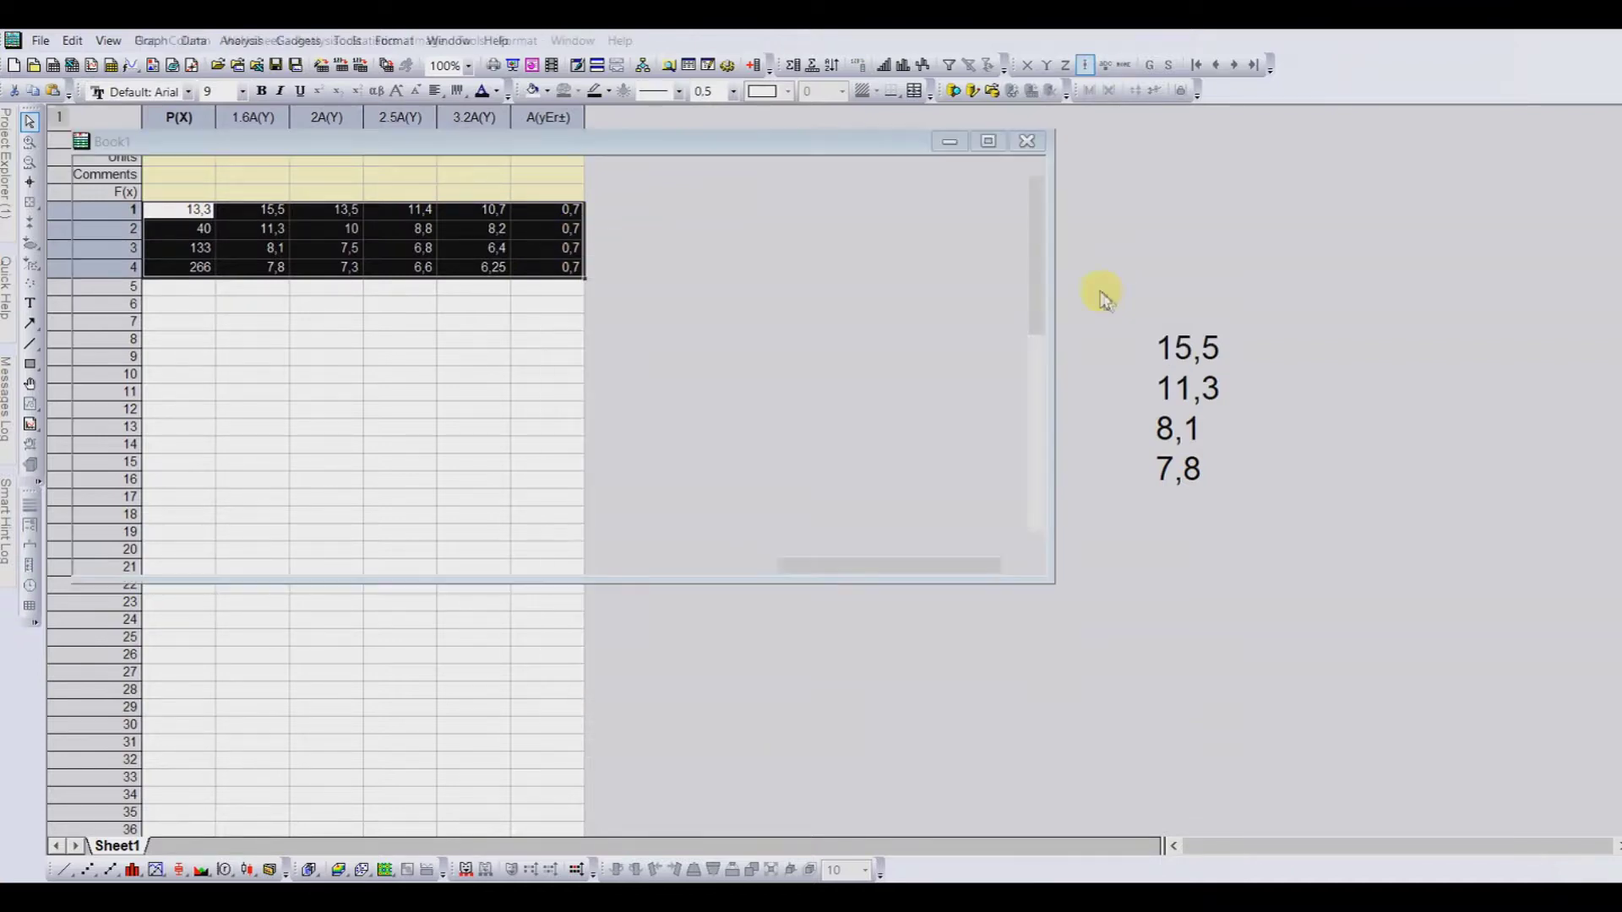